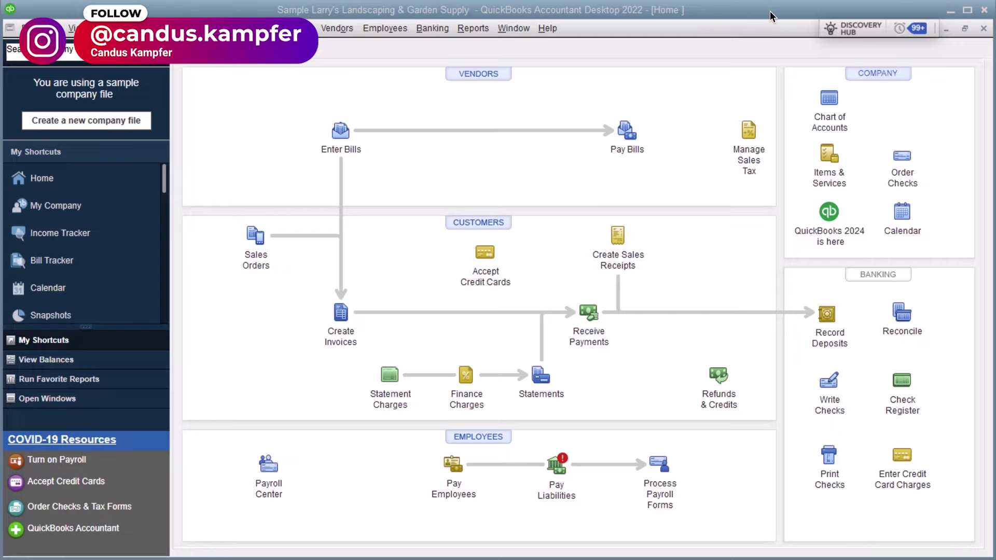
Start a Transfer Funds entry dated 12/15/2023 with Checking as the source account
click(436, 30)
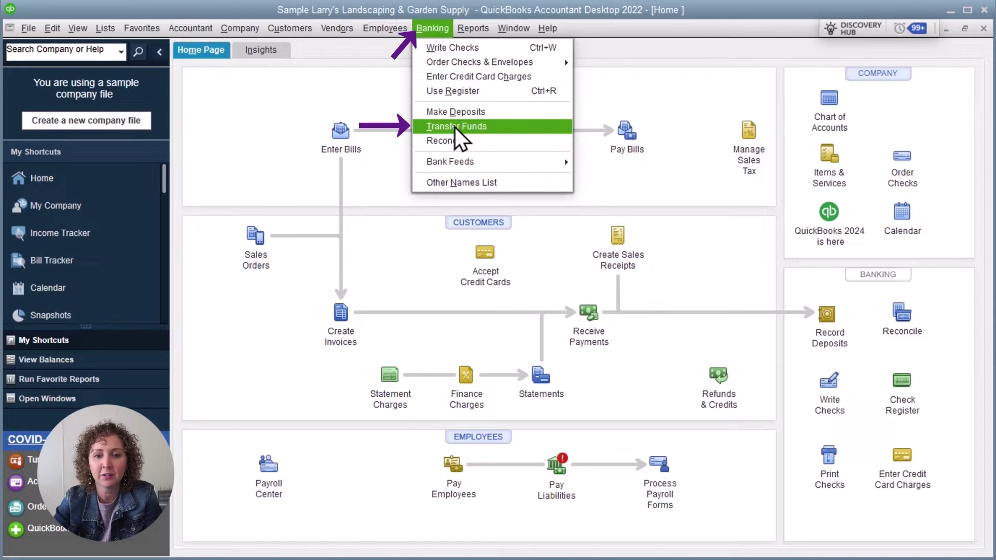
click(468, 129)
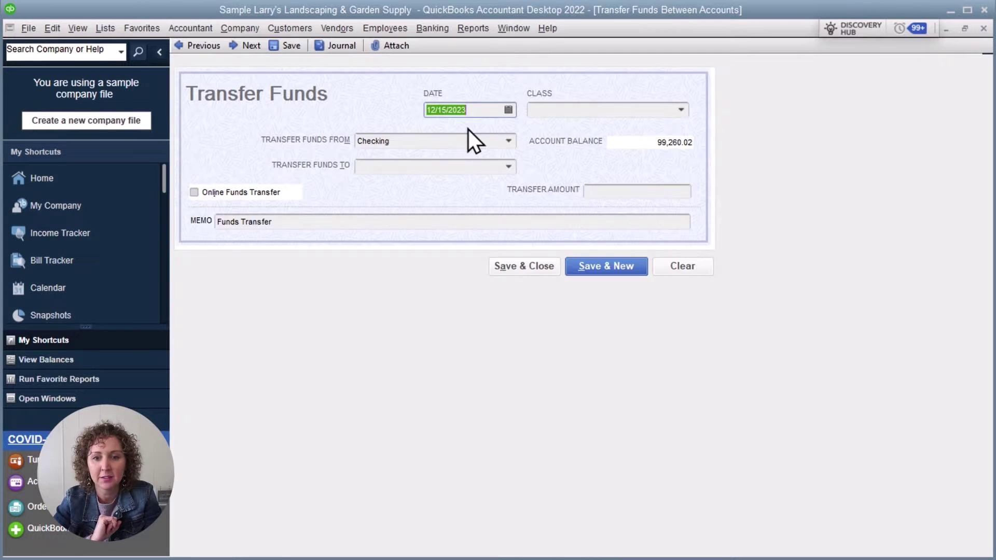
click(508, 109)
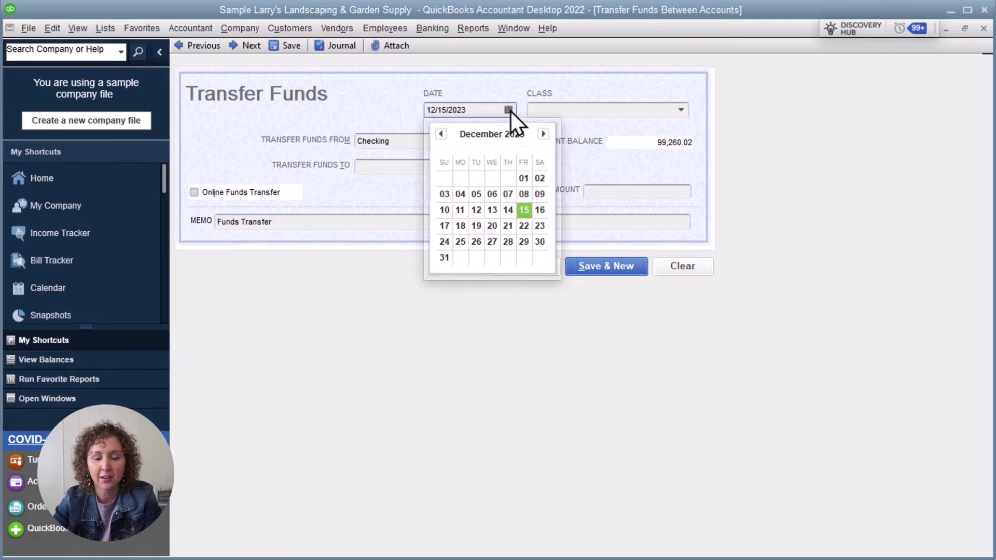
click(524, 210)
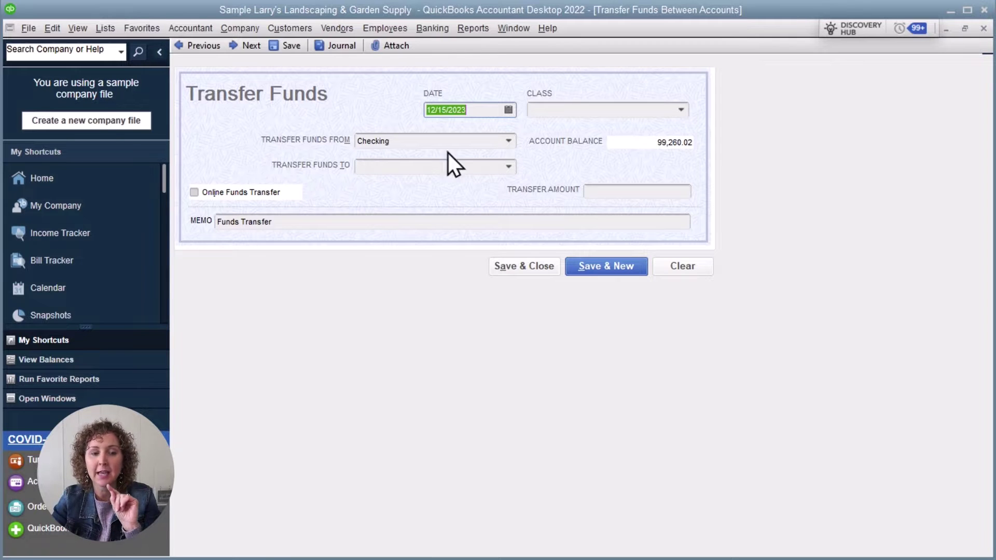
click(105, 28)
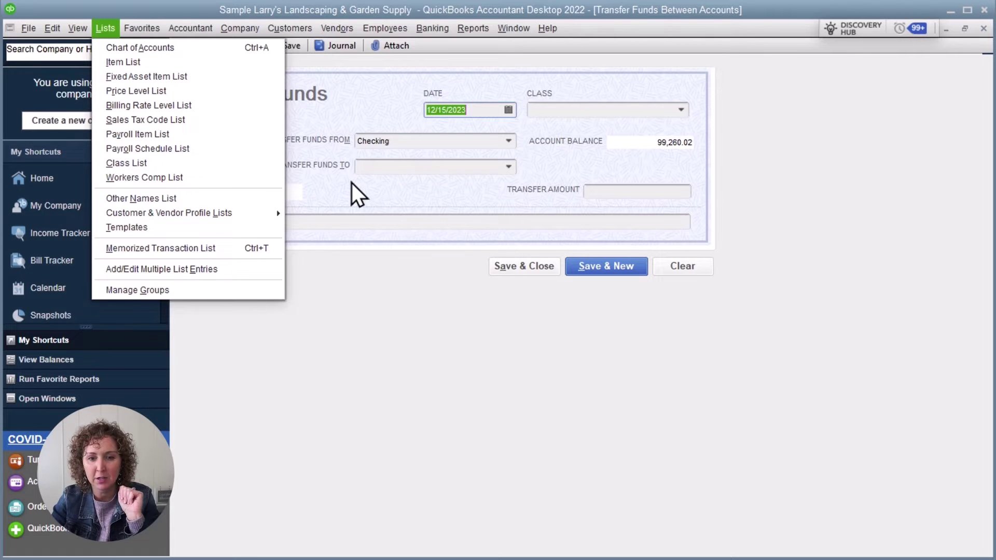
click(397, 193)
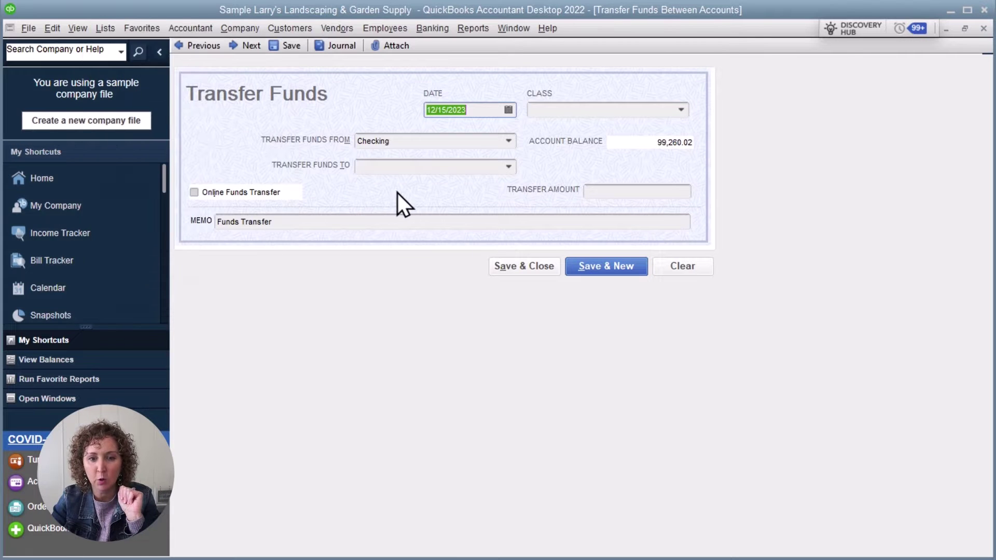
Keep Checking as the source and choose Savings (balance 5,987.50) as the destination account
click(508, 142)
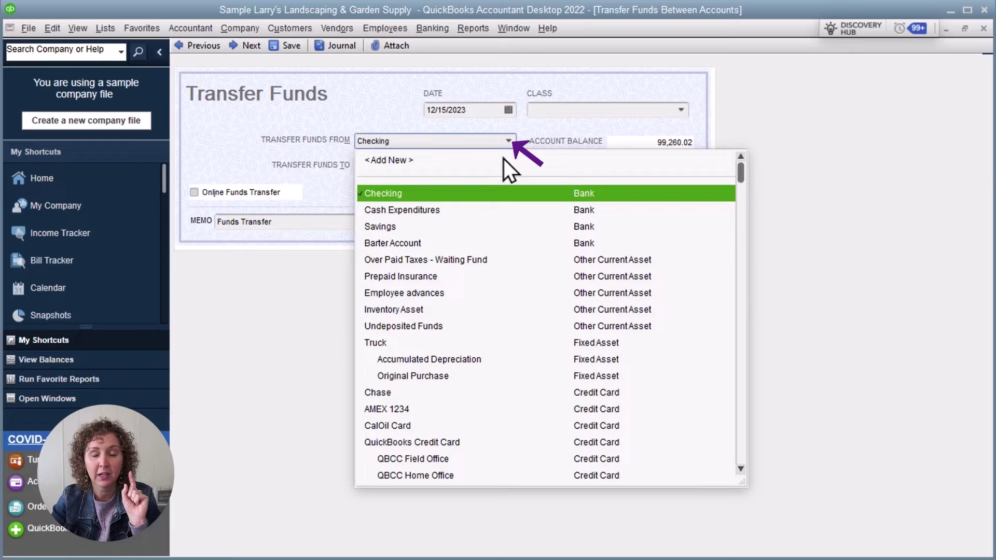
click(484, 194)
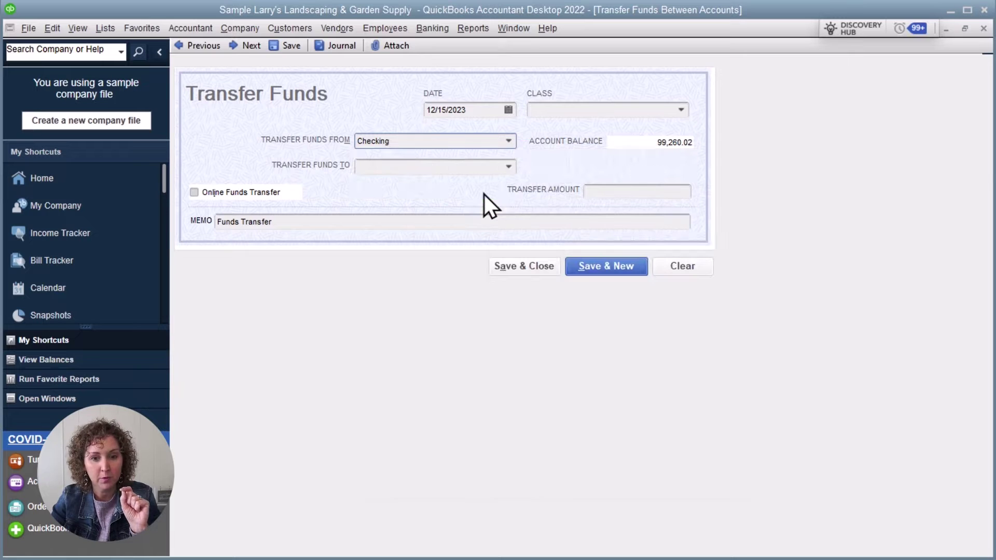
click(510, 164)
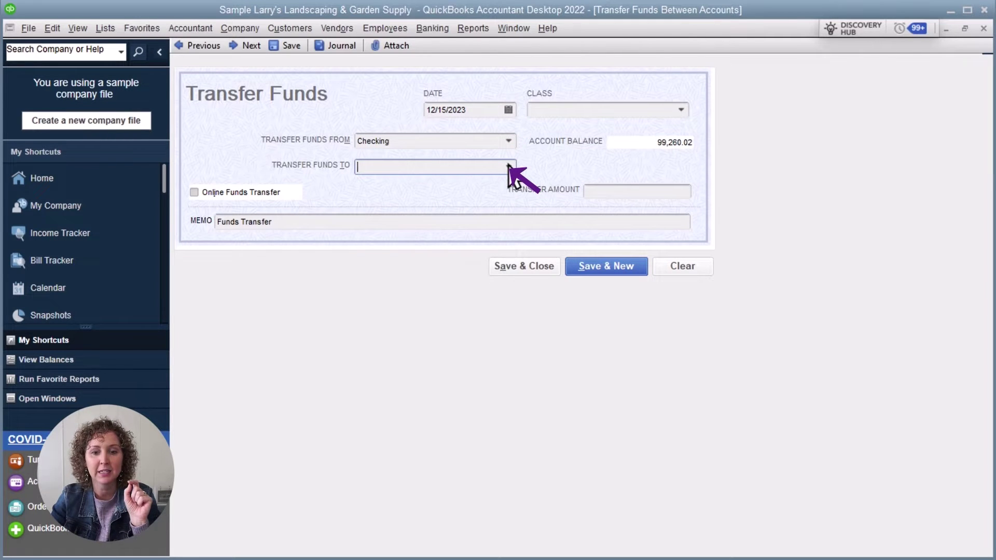
click(508, 169)
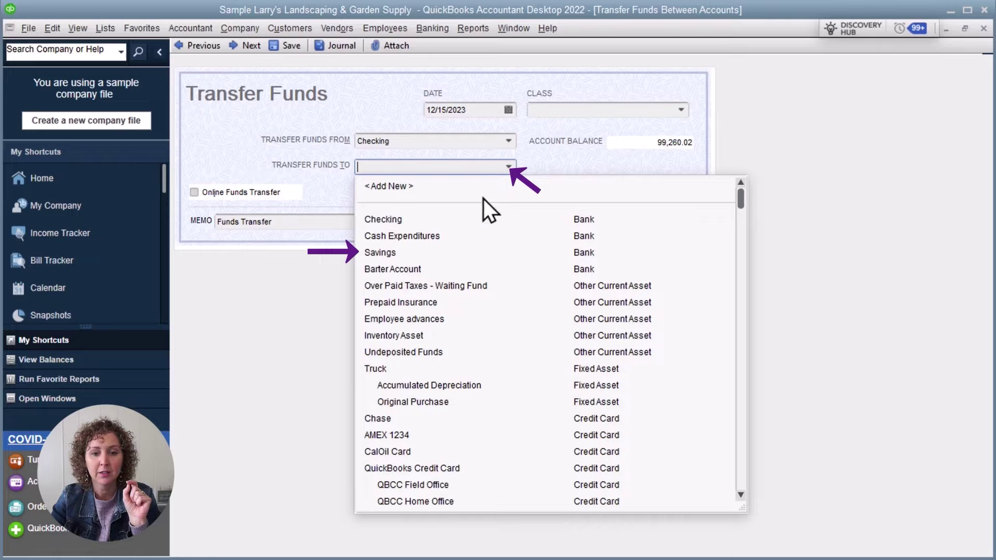
click(410, 252)
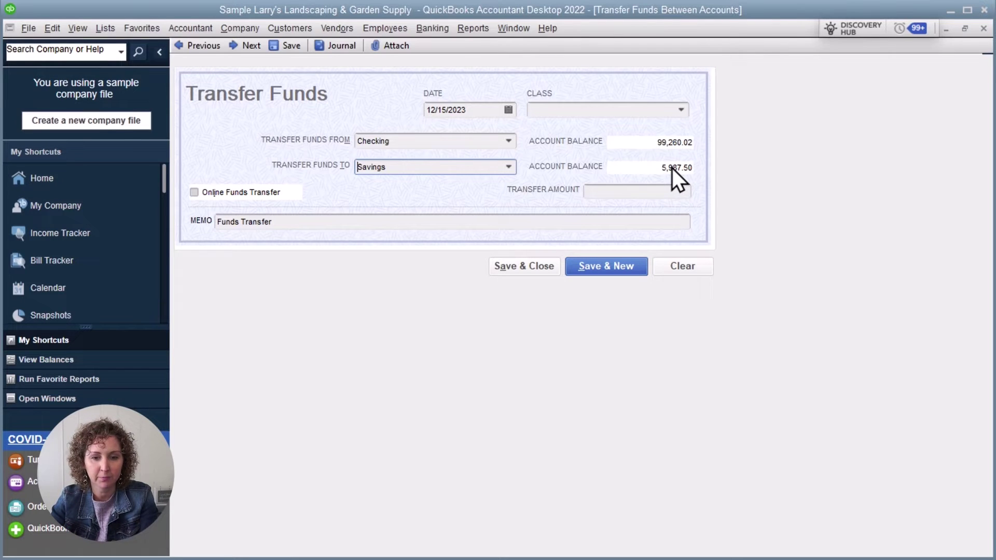
click(478, 140)
click(477, 167)
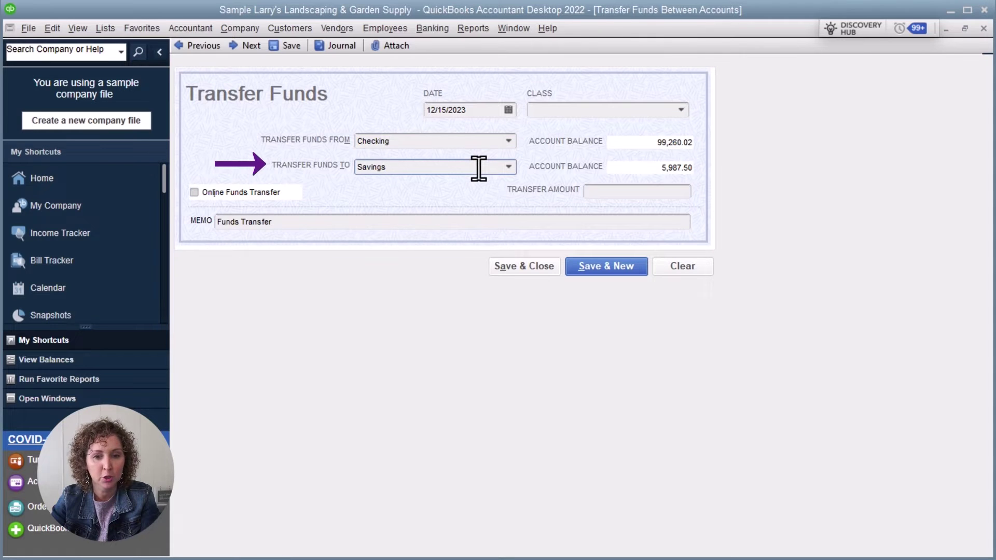
Leave online transfer off and the memo 'Funds Transfer', and enter a 200.00 transfer amount
click(194, 193)
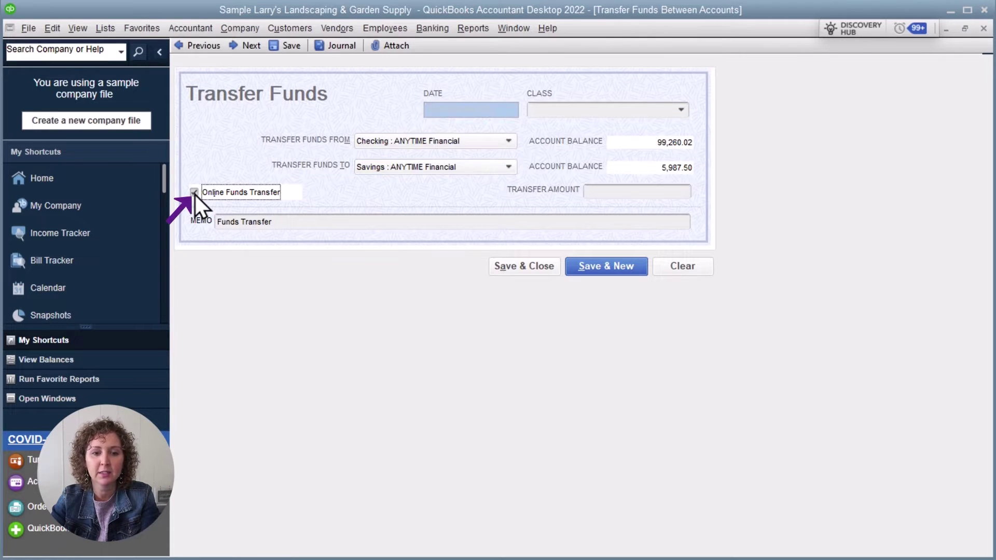
click(195, 195)
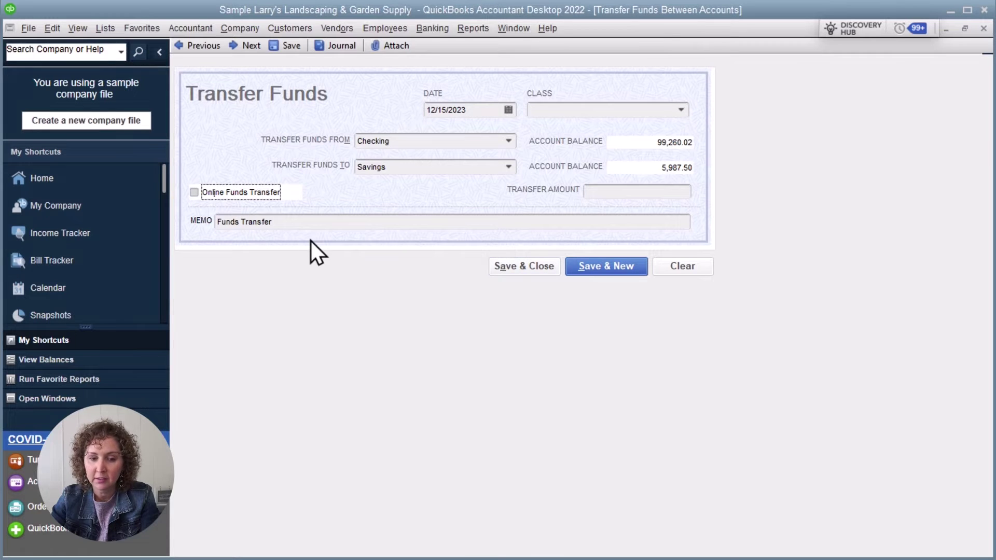
click(254, 223)
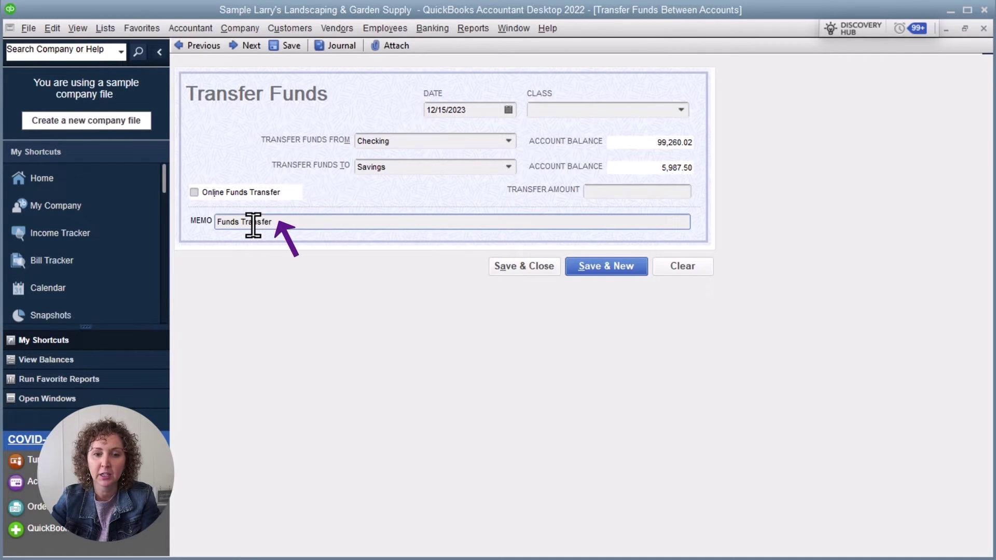
drag(269, 223, 216, 226)
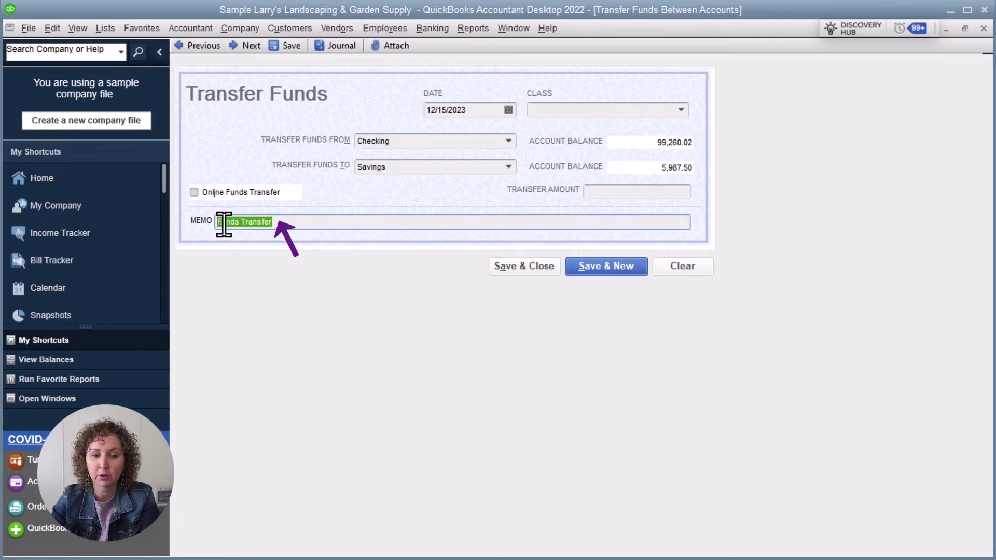
click(294, 224)
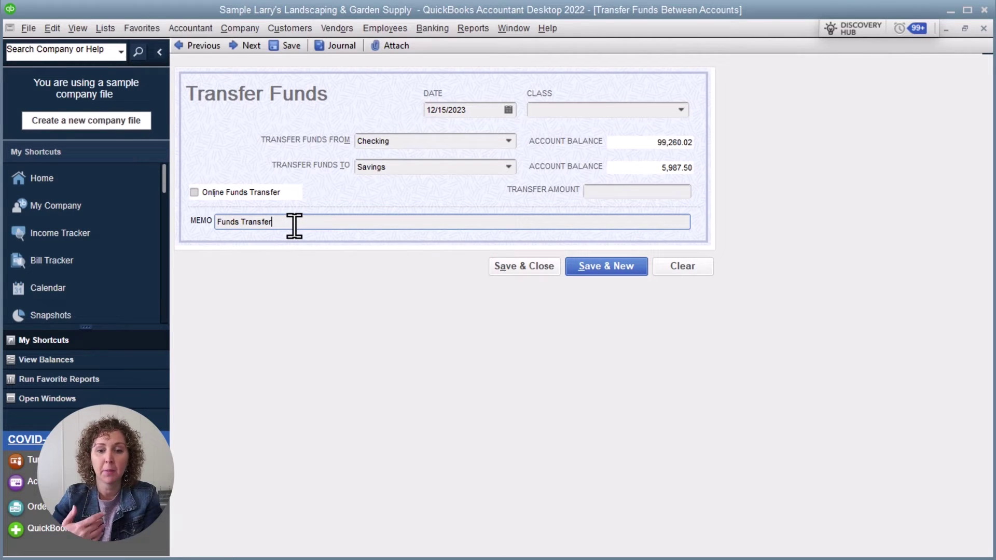
click(629, 190)
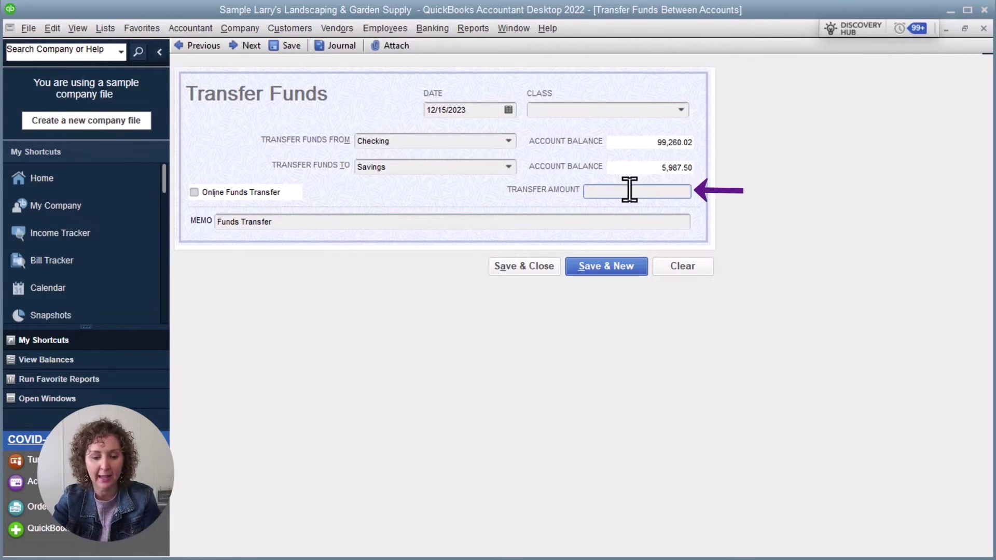
text(200.00)
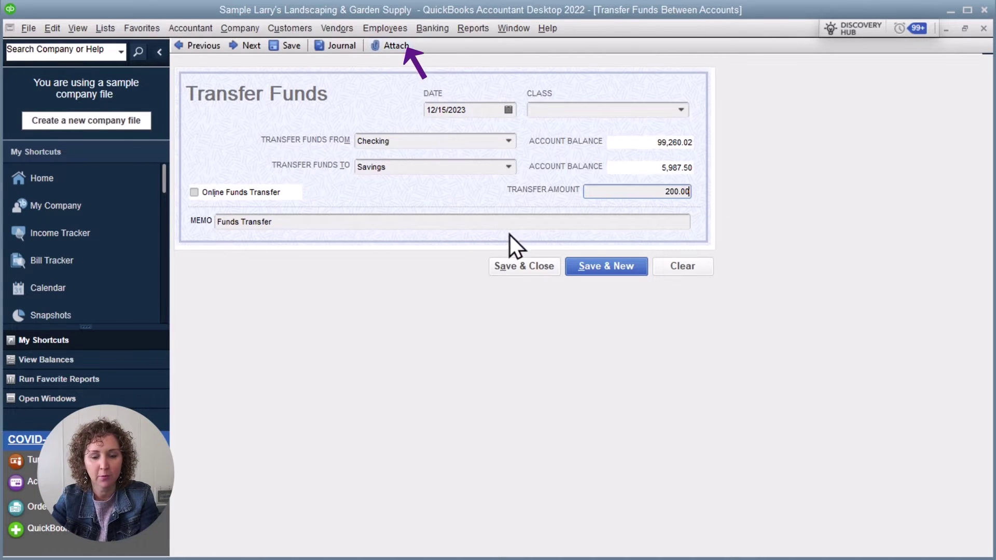
Save the 200.00 transfer, accepting the warning that it won't go as an online transfer
click(539, 266)
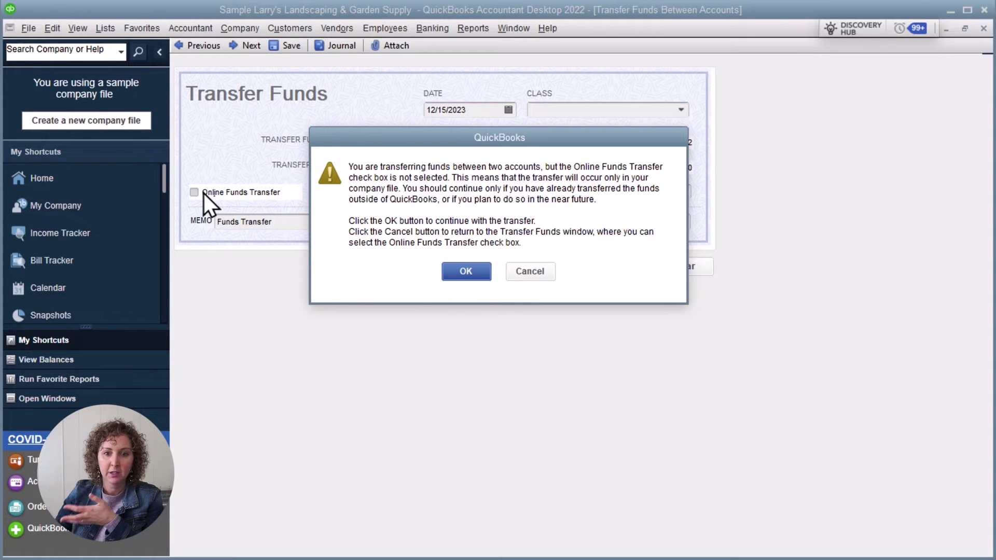
click(456, 269)
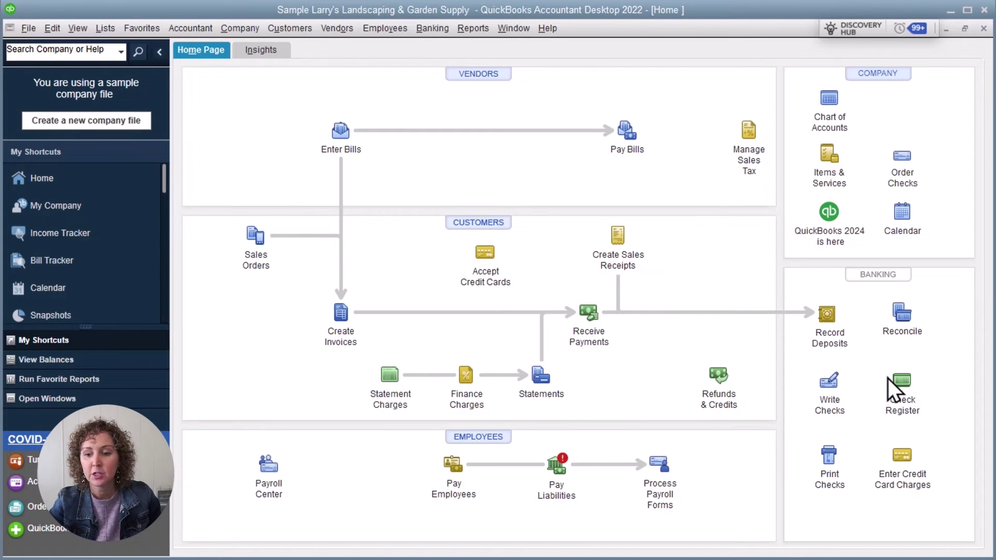
Open the Savings register to check the transfer, then close it
click(900, 392)
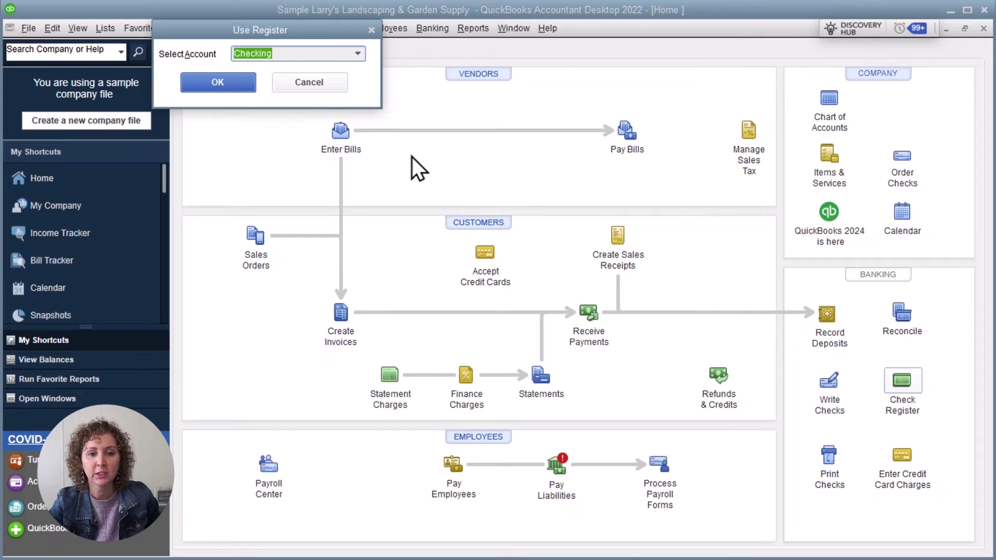
click(358, 54)
click(277, 108)
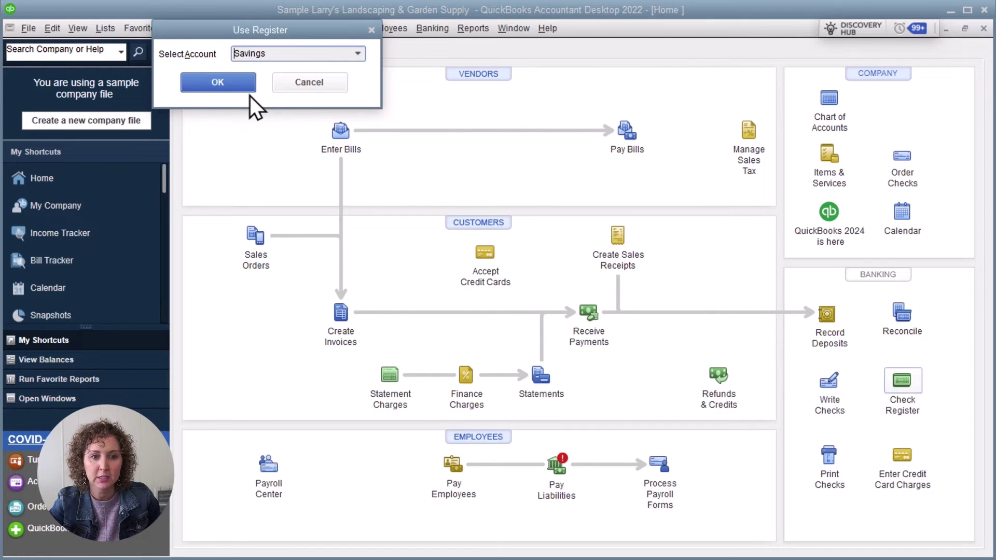
click(228, 83)
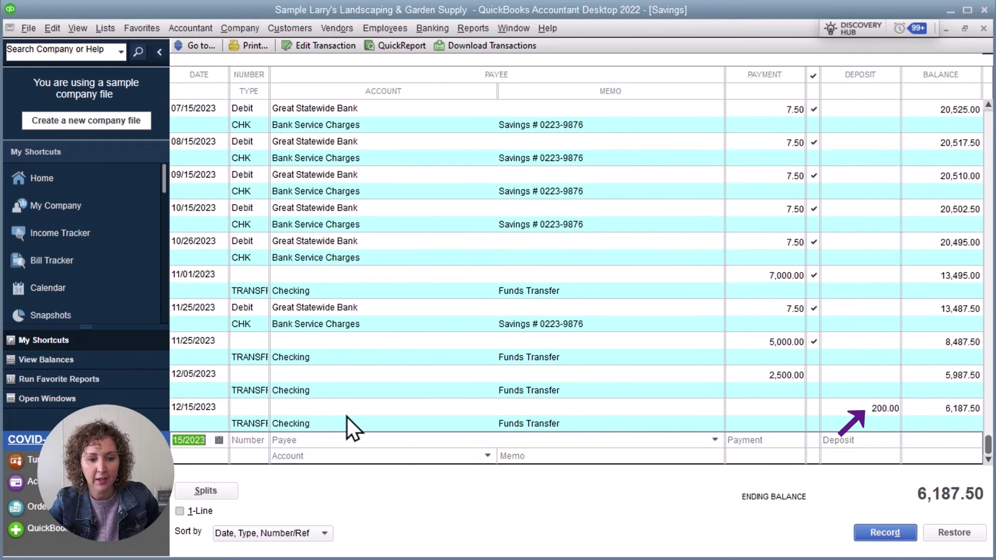
click(984, 29)
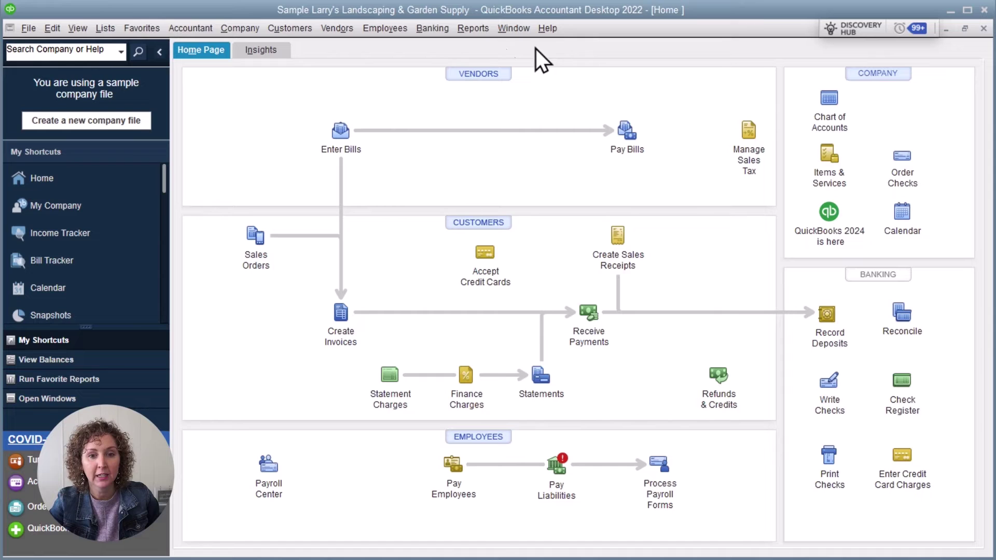
Open the Checking register and select the 12/15/2023 200.00 transfer to Savings
click(901, 387)
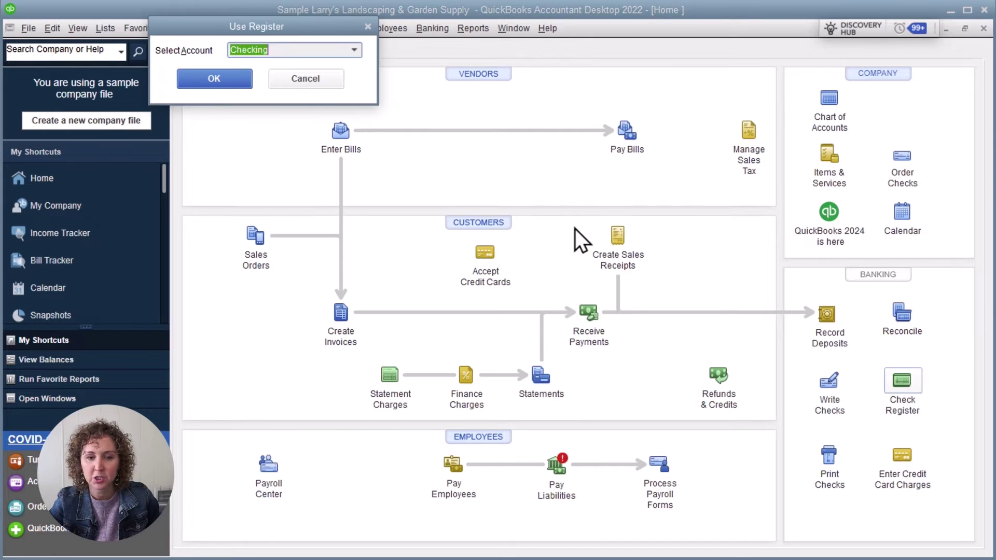
click(238, 82)
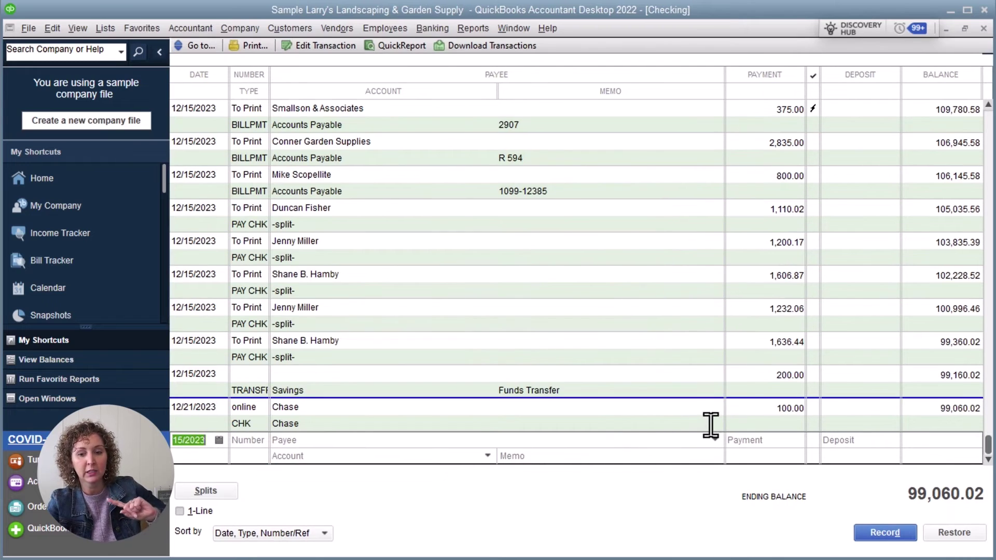
click(750, 391)
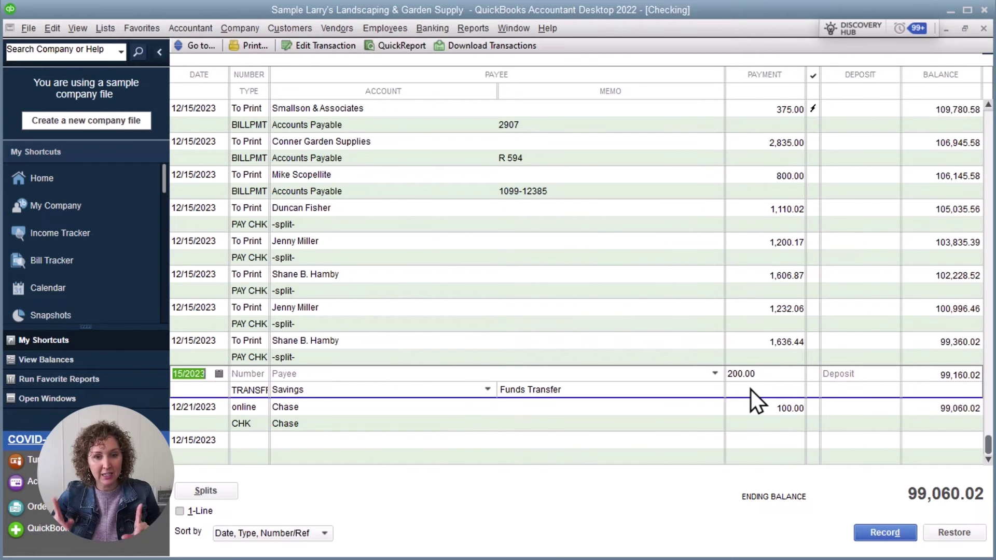
click(436, 29)
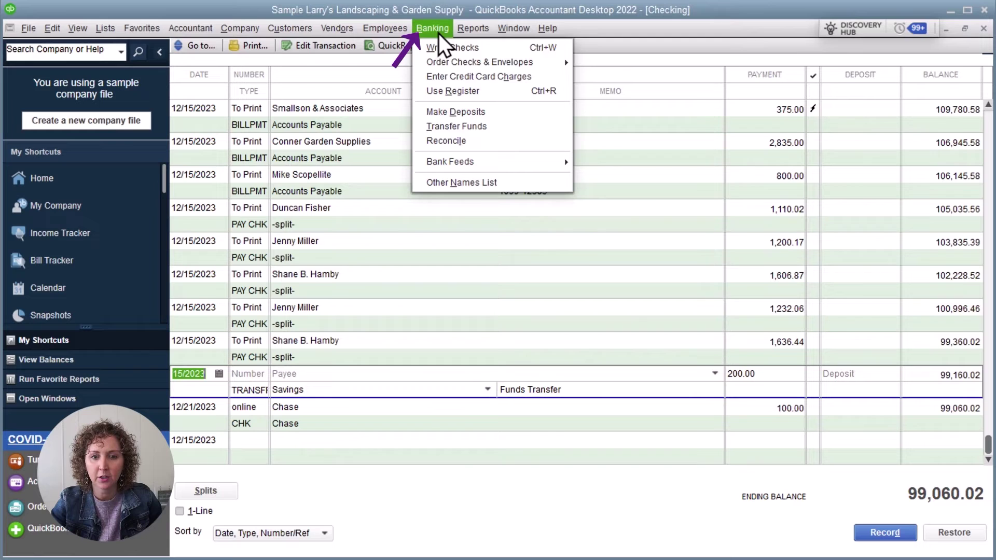
mouse_move(466, 164)
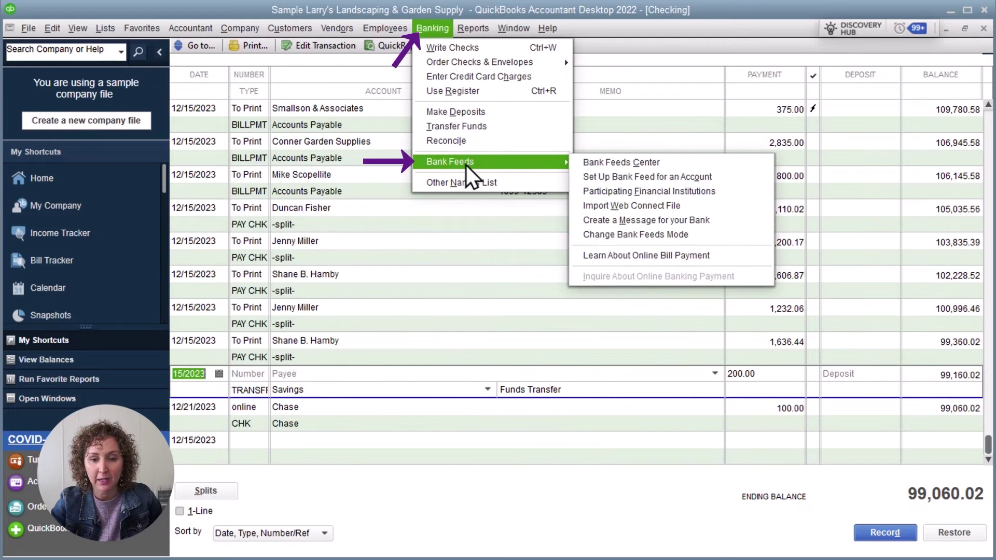
click(636, 173)
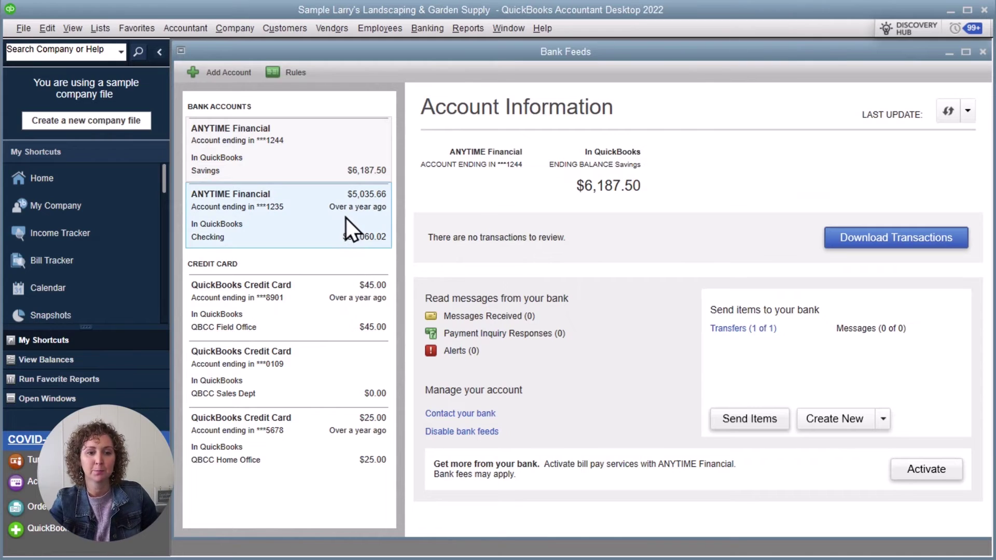
click(363, 223)
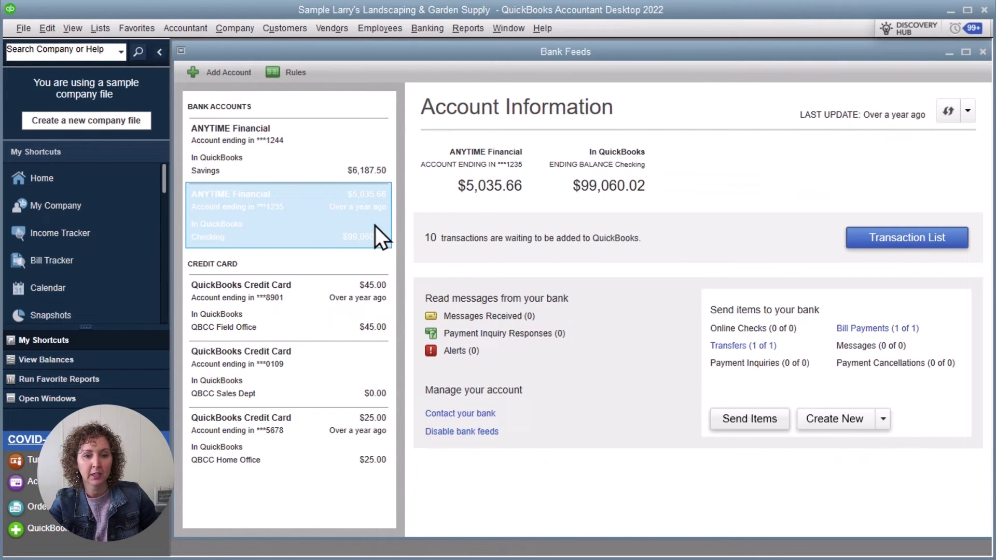
click(908, 244)
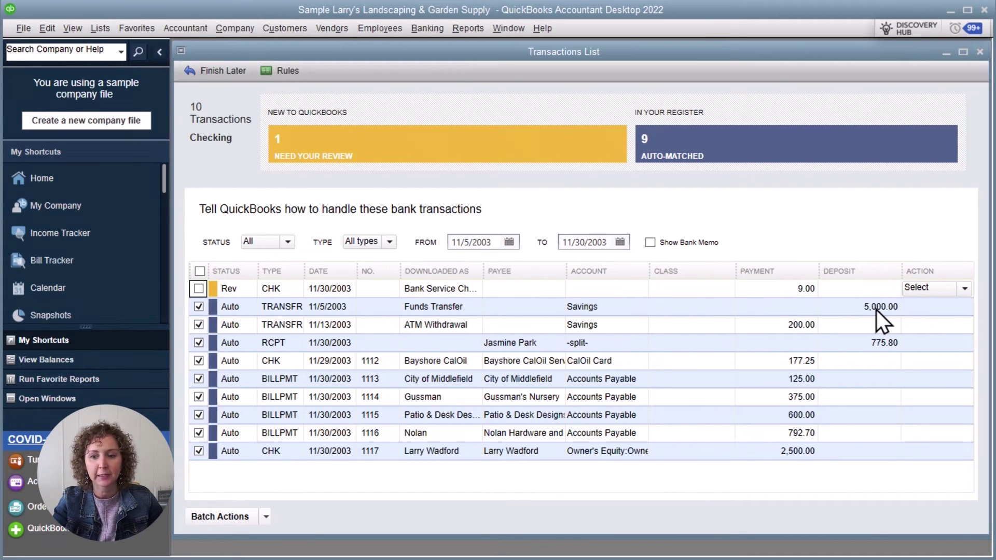
click(962, 306)
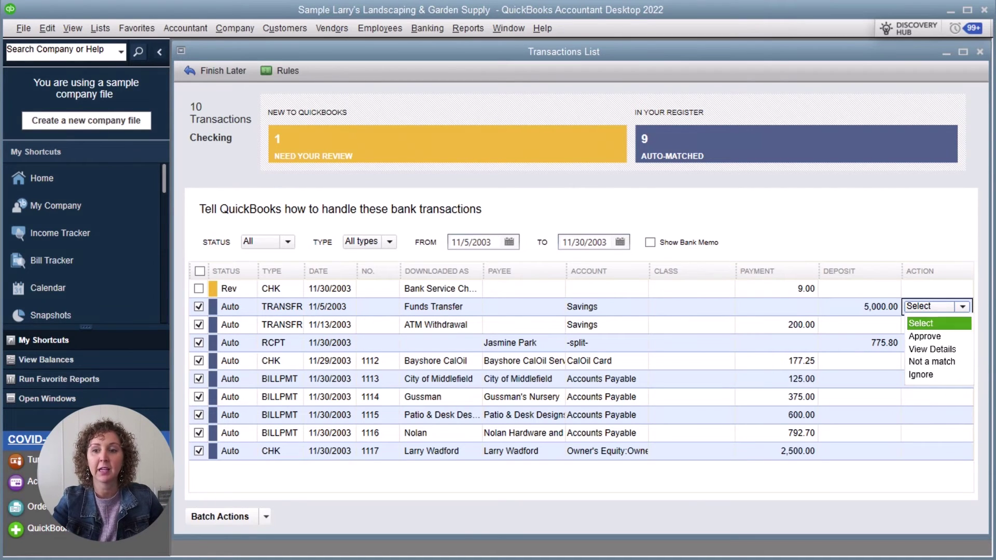
click(981, 61)
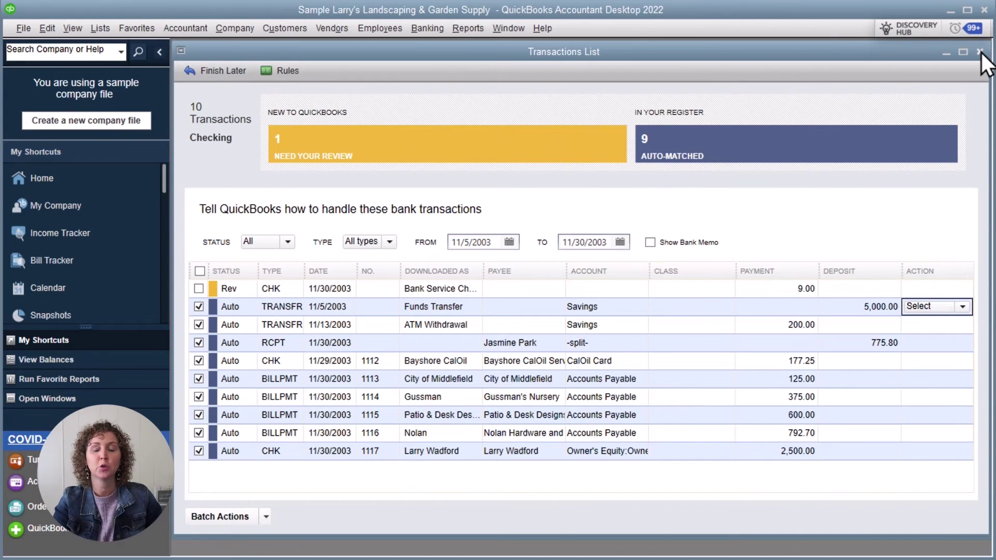
click(961, 306)
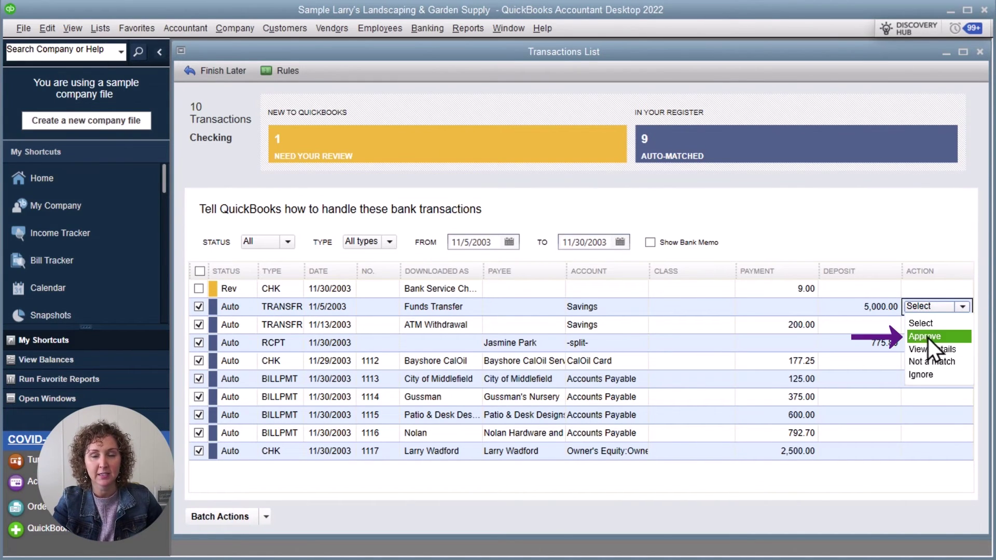
click(979, 52)
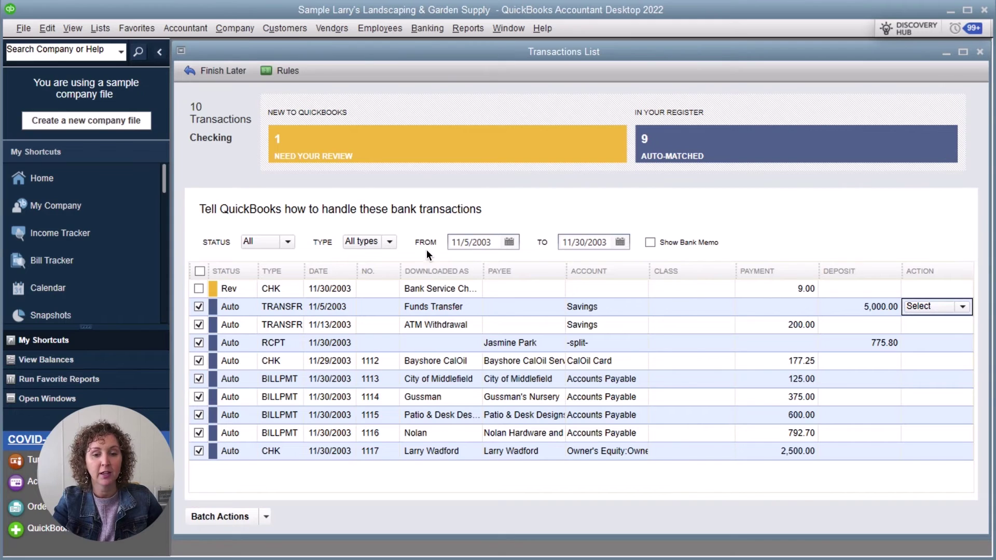
click(980, 52)
click(981, 52)
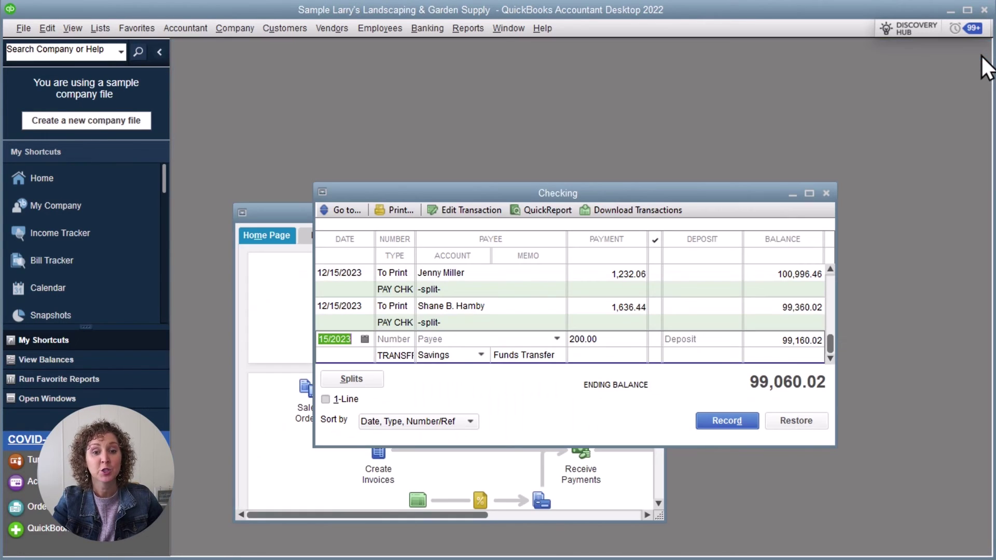
click(422, 30)
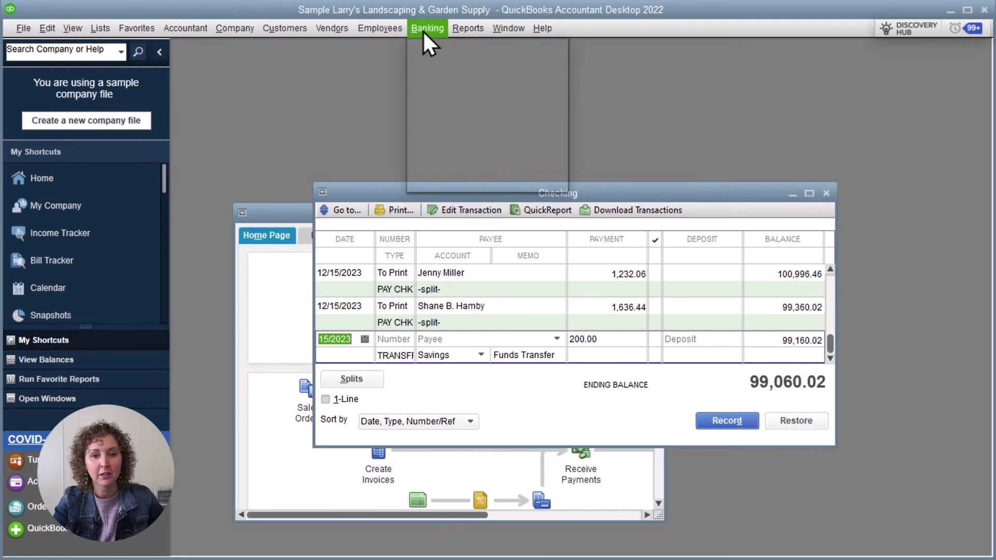